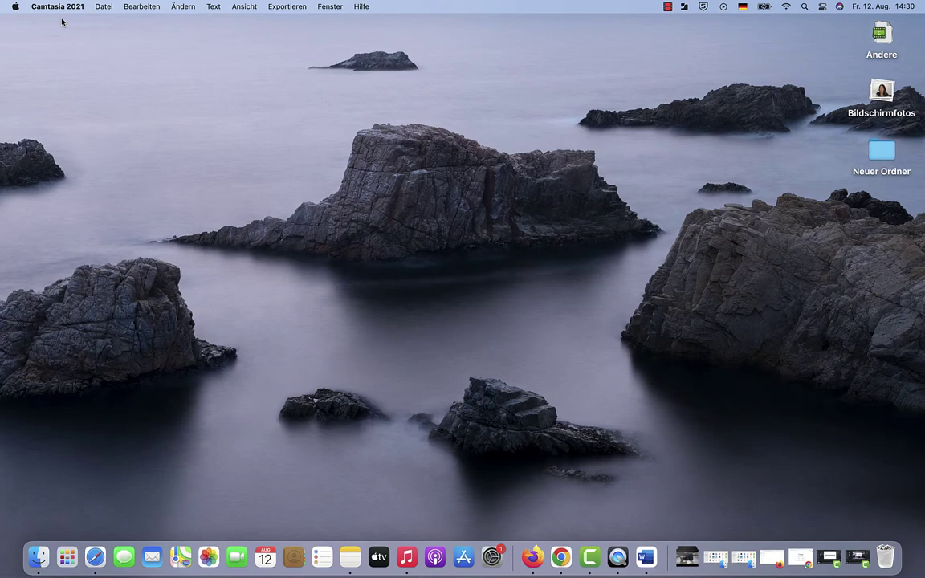
Step: Open the Untertitel settings under Bedienungshilfen in the macOS system settings
{"action": "left_click", "coordinate": [15, 7]}
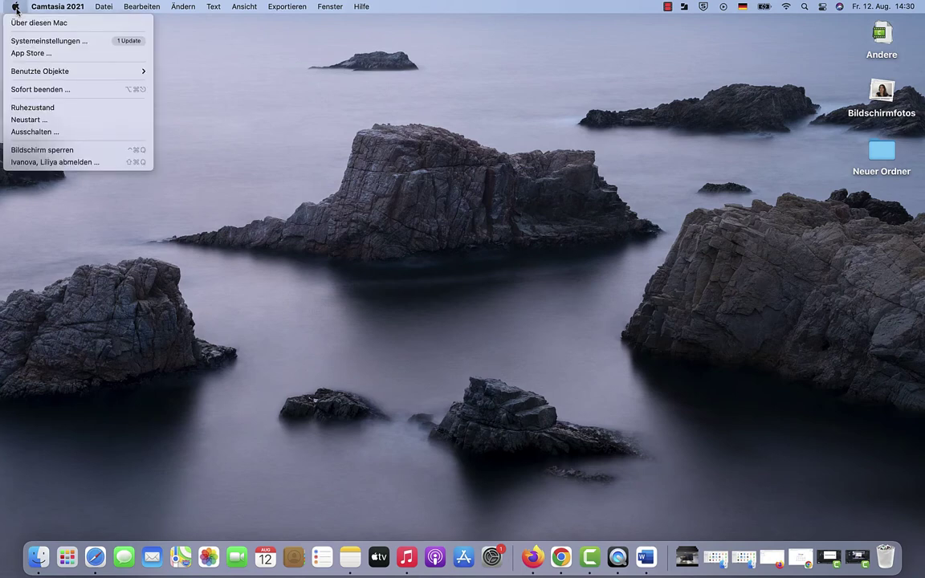
{"action": "left_click", "coordinate": [34, 45]}
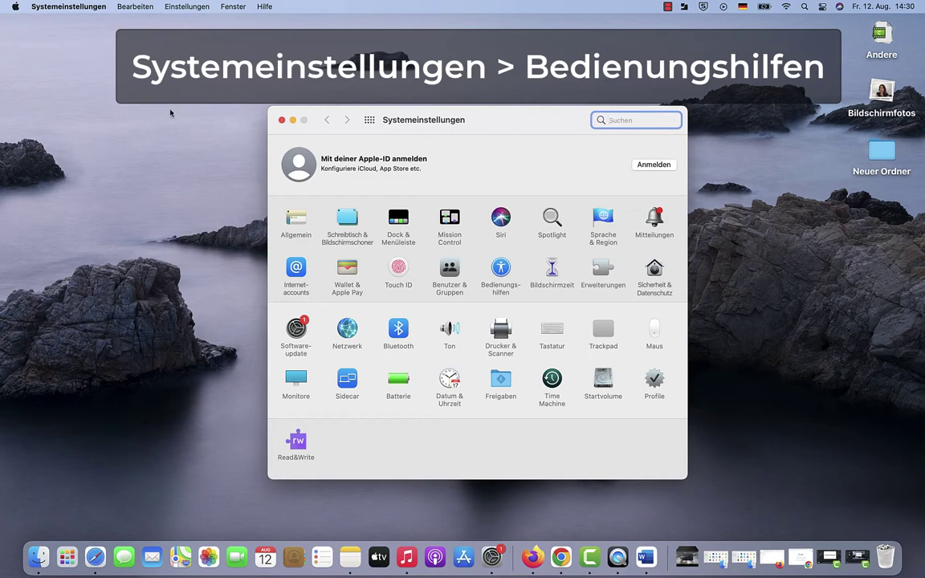
{"action": "left_click", "coordinate": [501, 272]}
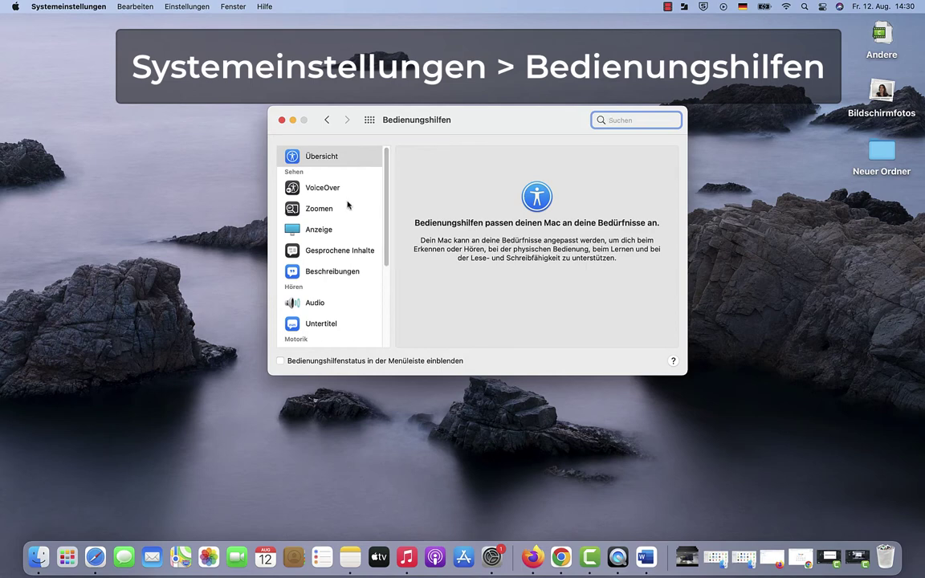
{"action": "scroll", "coordinate": [348, 206], "scroll_direction": "down", "scroll_amount": 5}
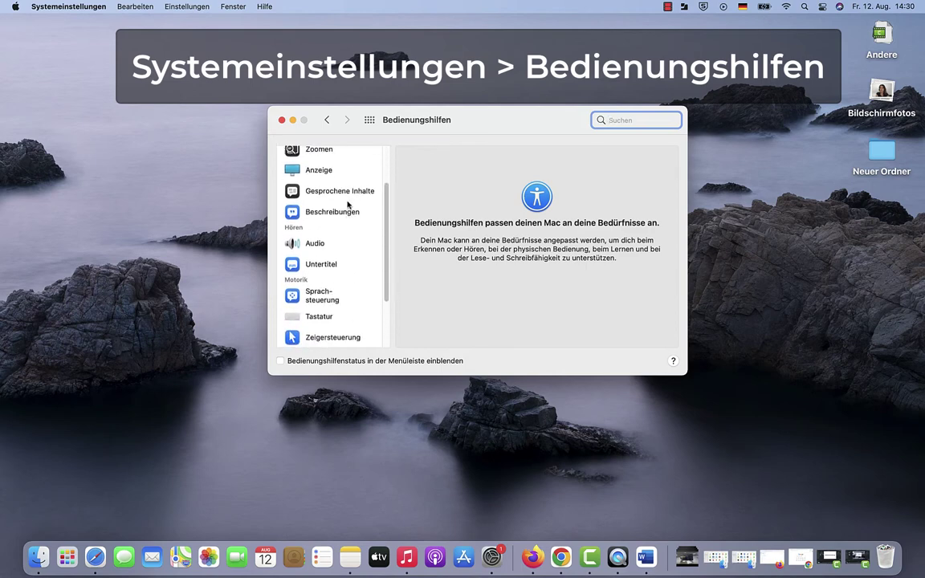
{"action": "scroll", "coordinate": [348, 206], "scroll_direction": "down", "scroll_amount": 3}
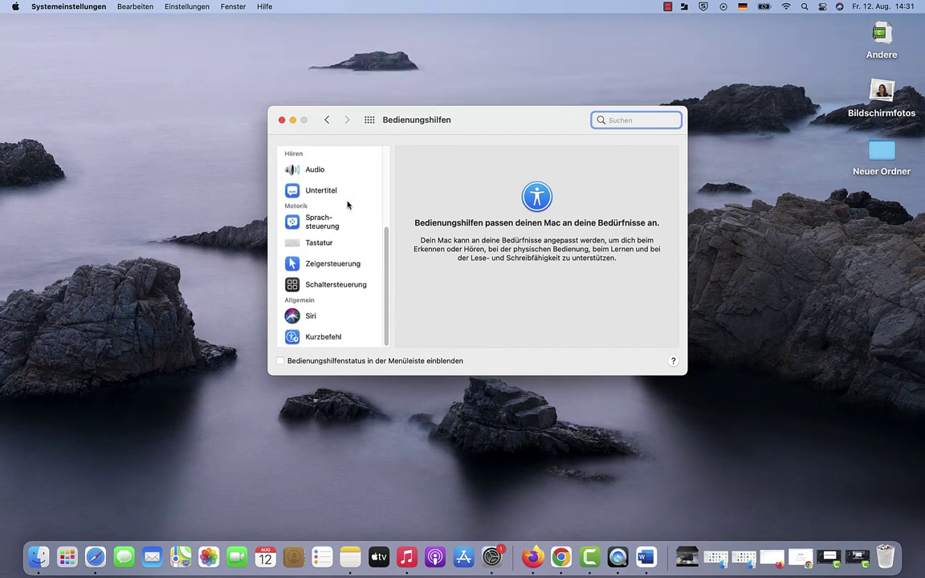
{"action": "scroll", "coordinate": [347, 205], "scroll_direction": "up", "scroll_amount": 5}
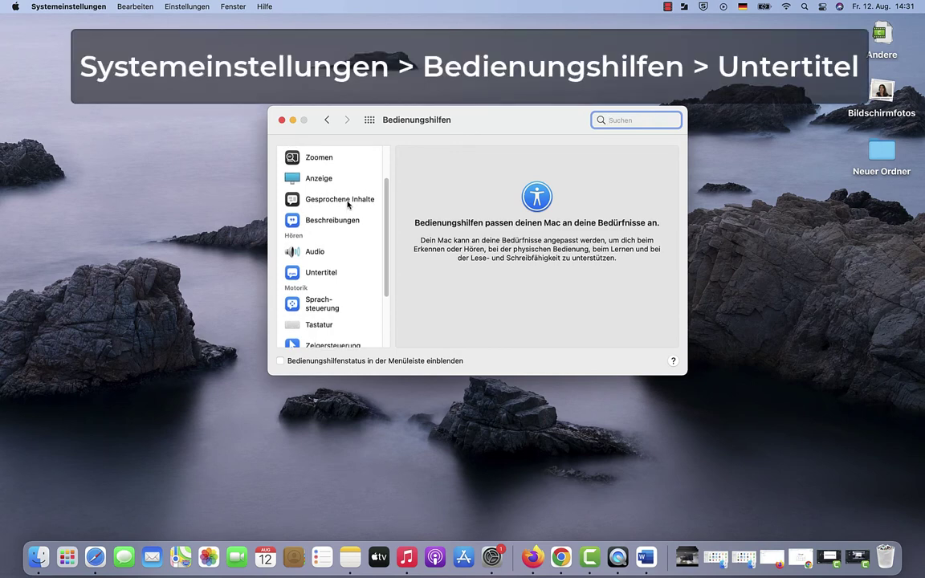
{"action": "left_click", "coordinate": [323, 273]}
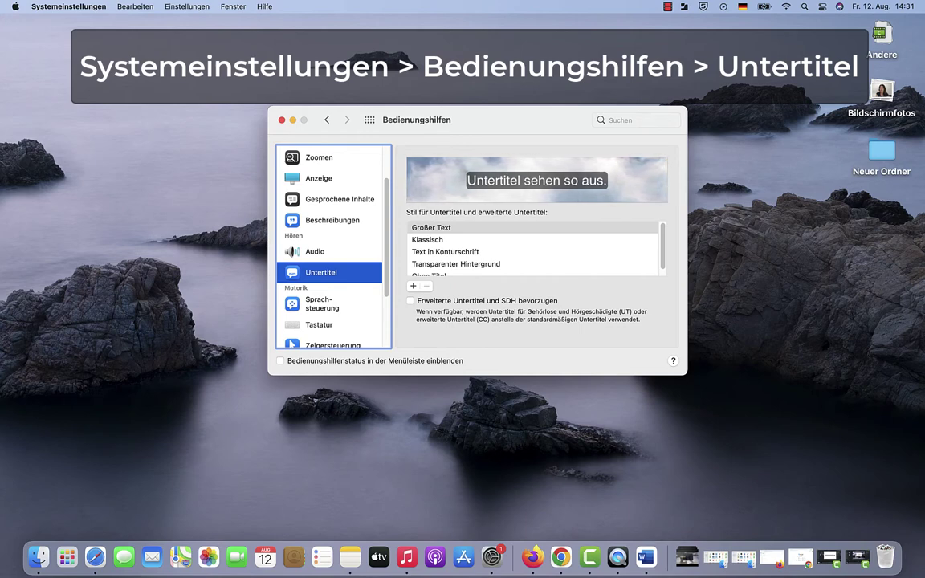
Step: Preview the caption styles Großer Text, Klassisch, Text in Konturschrift and Transparenter Hintergrund
{"action": "left_click", "coordinate": [439, 229]}
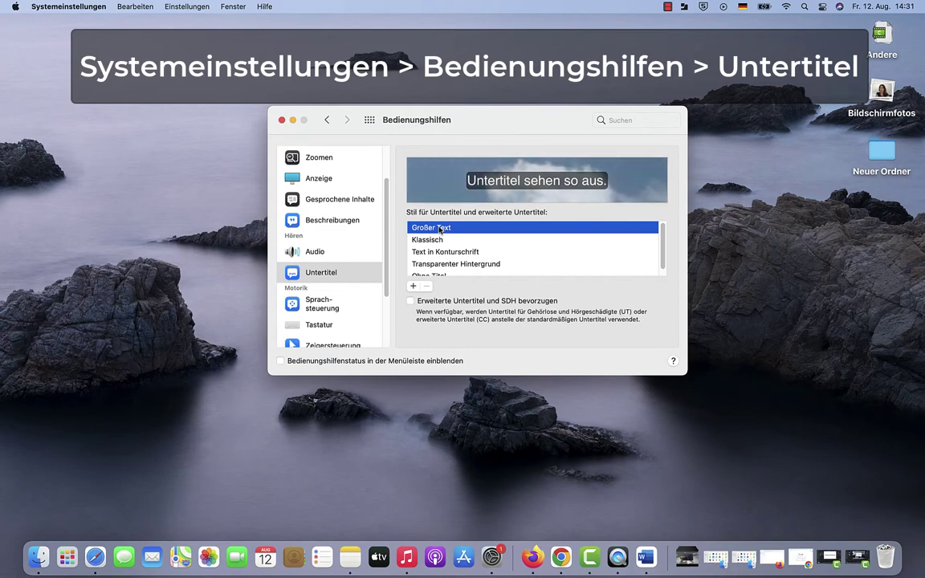
{"action": "left_click", "coordinate": [435, 241]}
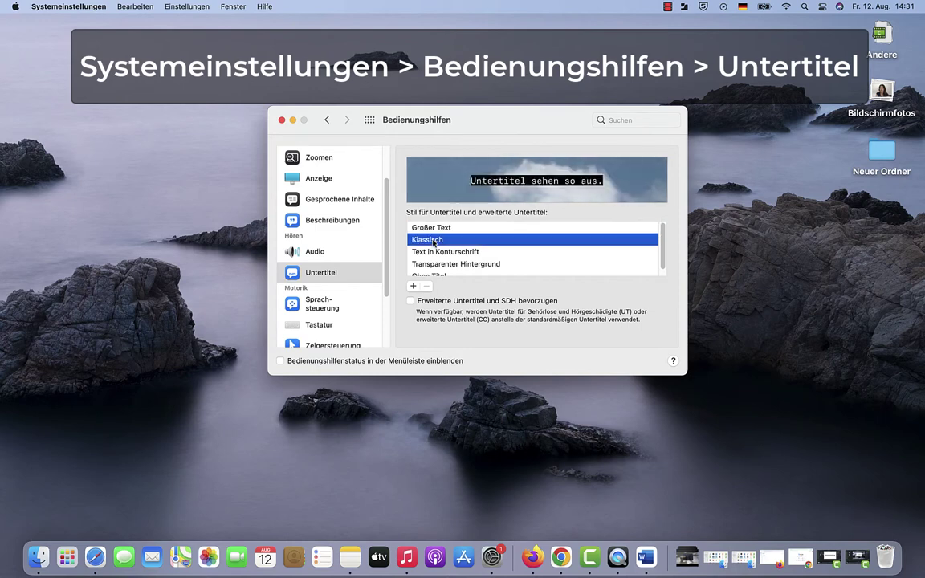
{"action": "left_click", "coordinate": [432, 254]}
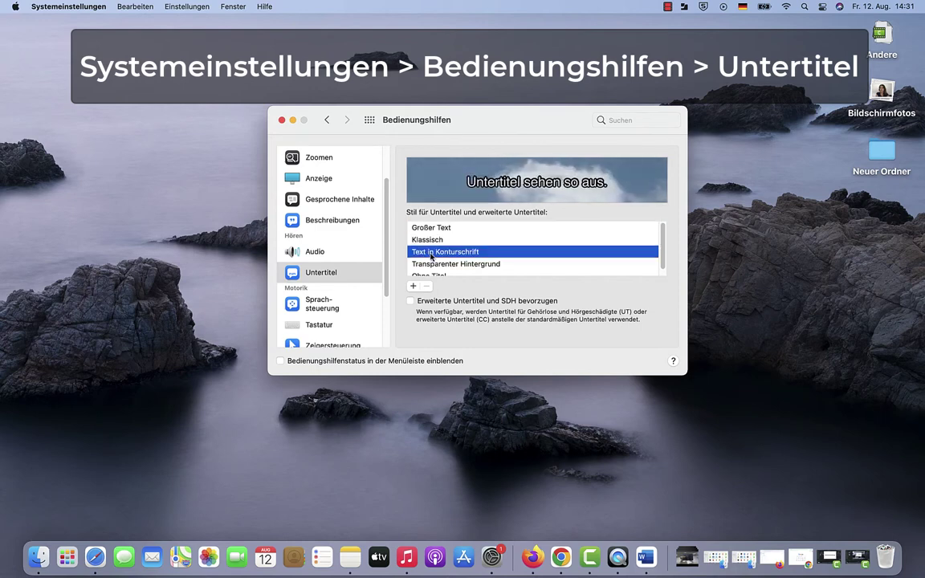
{"action": "left_click", "coordinate": [432, 264]}
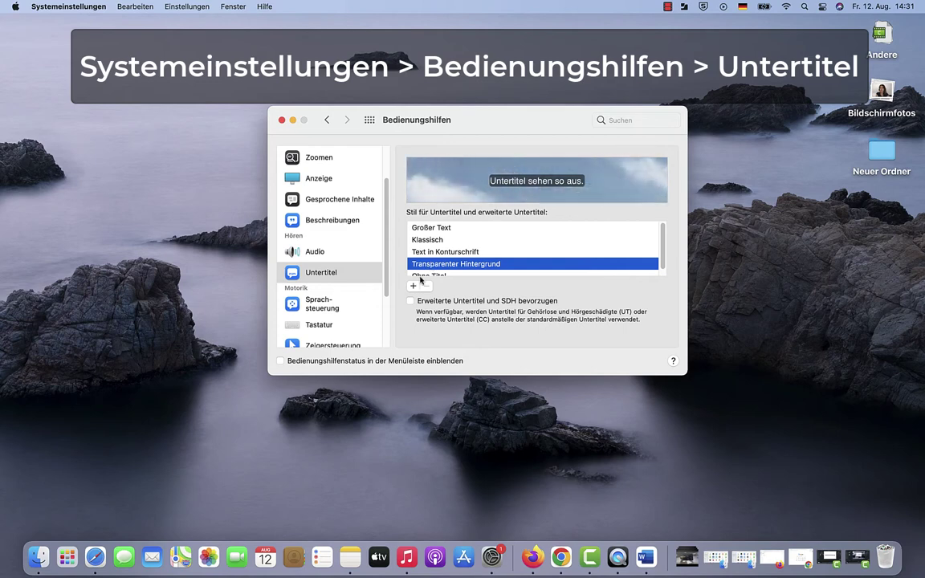
Step: Create a new caption style named Stil-1 with its default colours, text size and font
{"action": "left_click", "coordinate": [415, 287]}
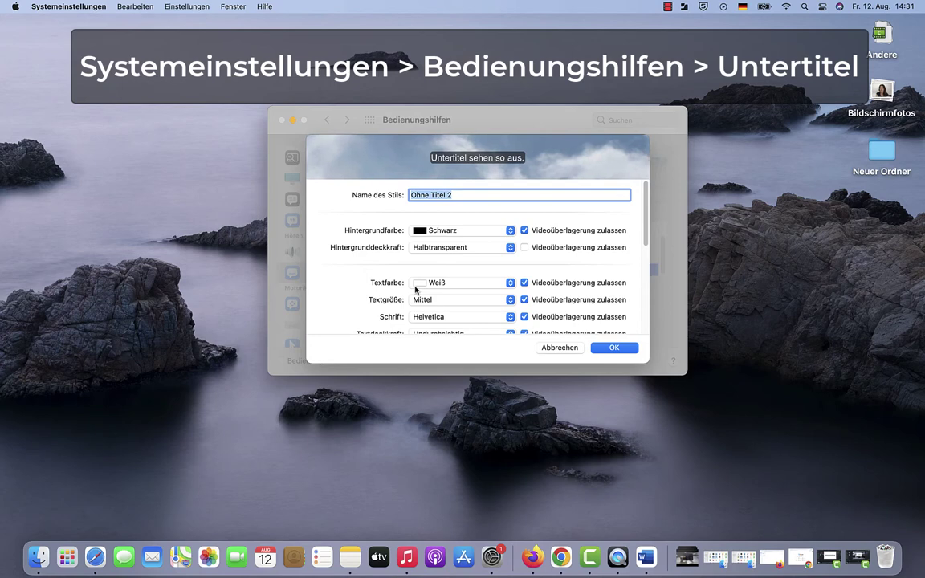
{"action": "scroll", "coordinate": [416, 290], "scroll_direction": "down", "scroll_amount": 4}
{"action": "scroll", "coordinate": [416, 290], "scroll_direction": "down", "scroll_amount": 8}
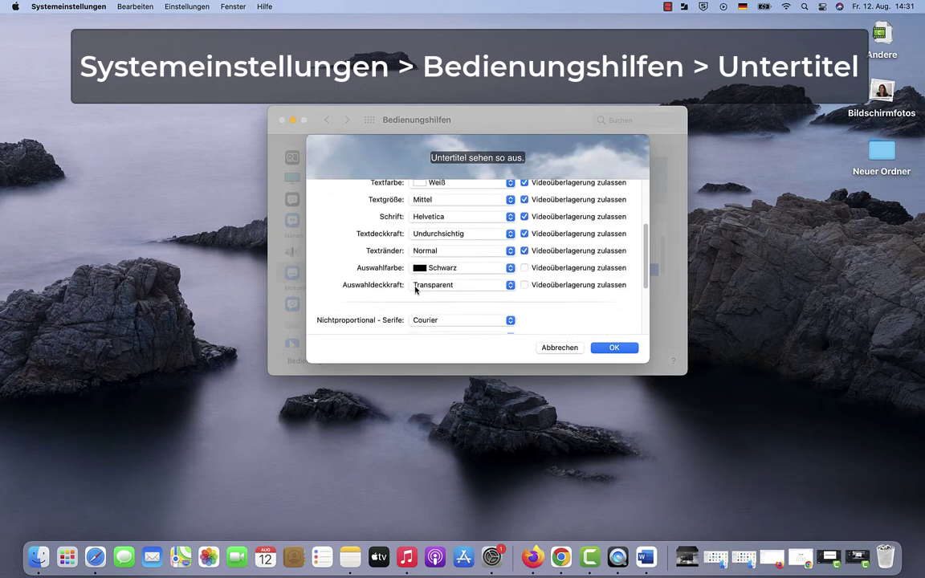
{"action": "scroll", "coordinate": [416, 290], "scroll_direction": "up", "scroll_amount": 12}
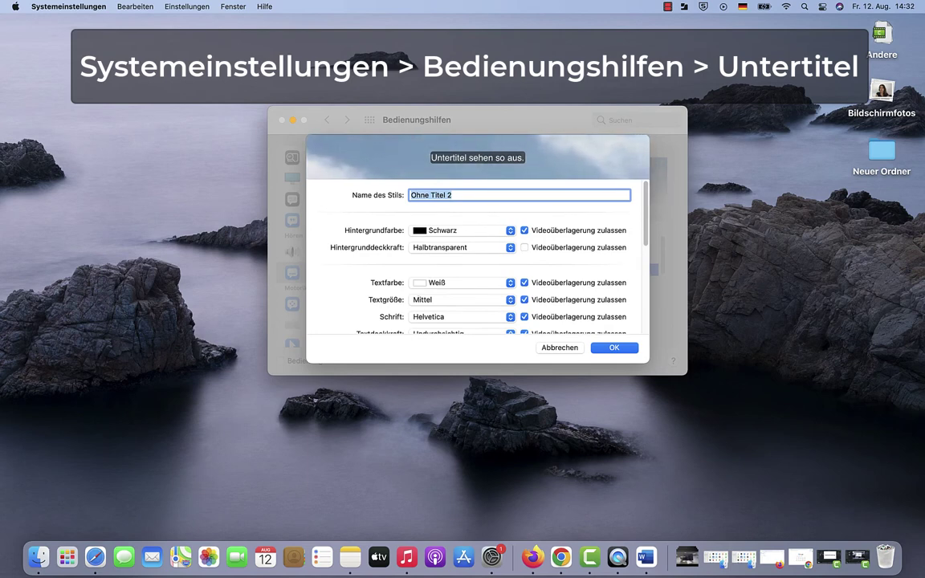
{"action": "key", "text": "BackSpace"}
{"action": "type", "text": "Stil"}
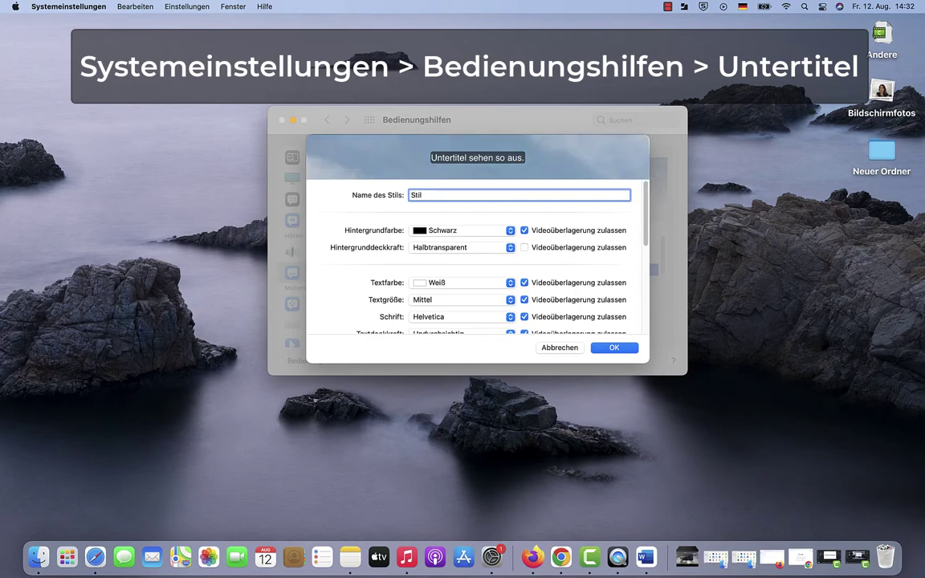
{"action": "type", "text": "-1"}
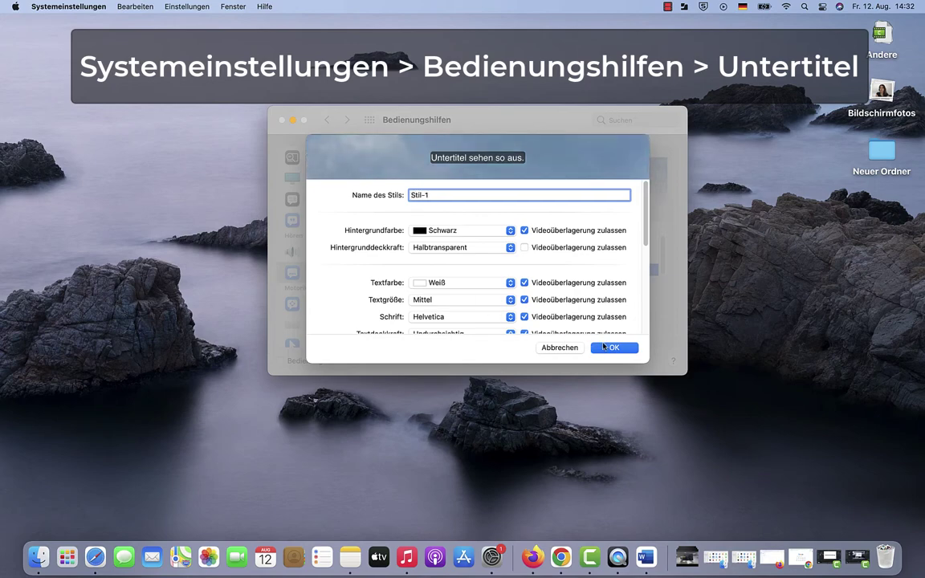
{"action": "left_click", "coordinate": [610, 348]}
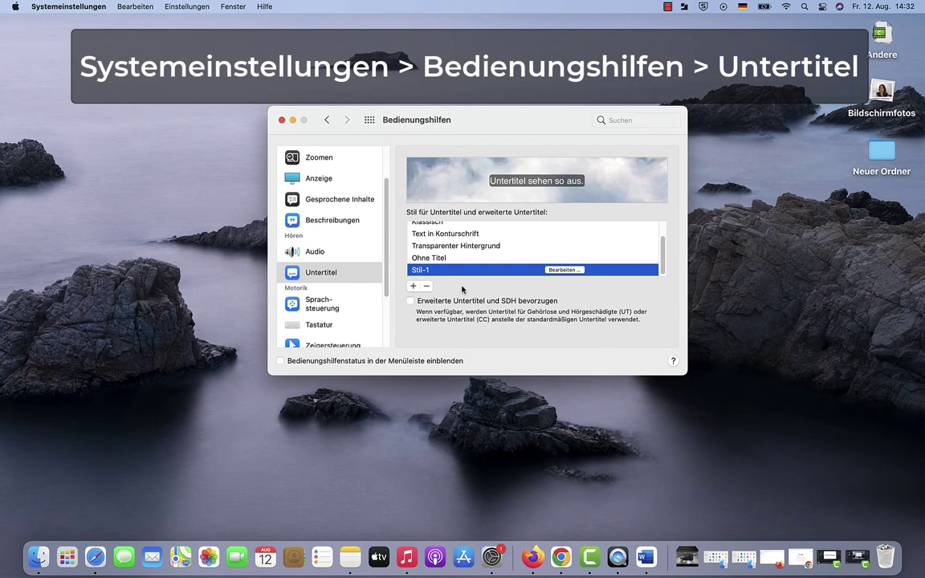
Step: Delete the custom caption style Stil-1 from the list of styles
{"action": "left_click", "coordinate": [427, 287]}
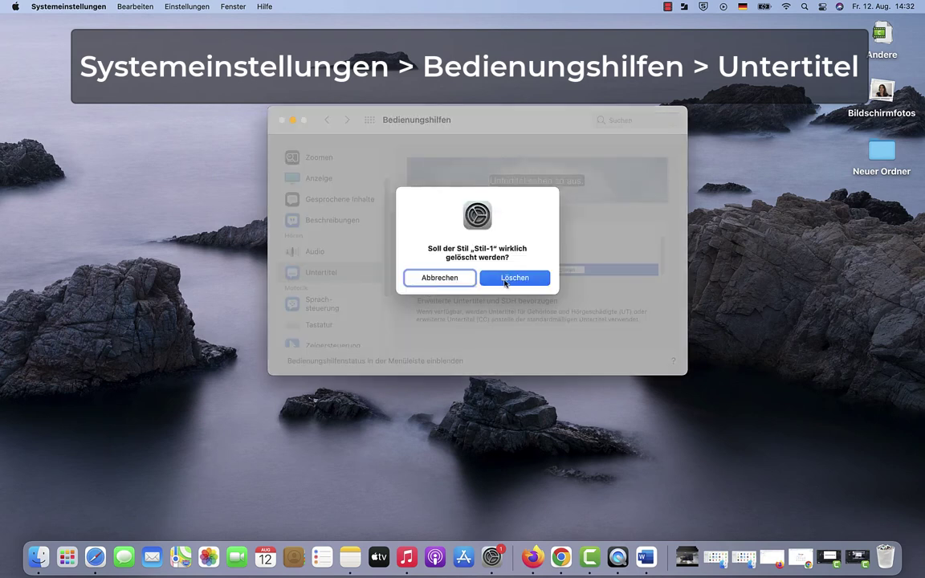
{"action": "left_click", "coordinate": [505, 279]}
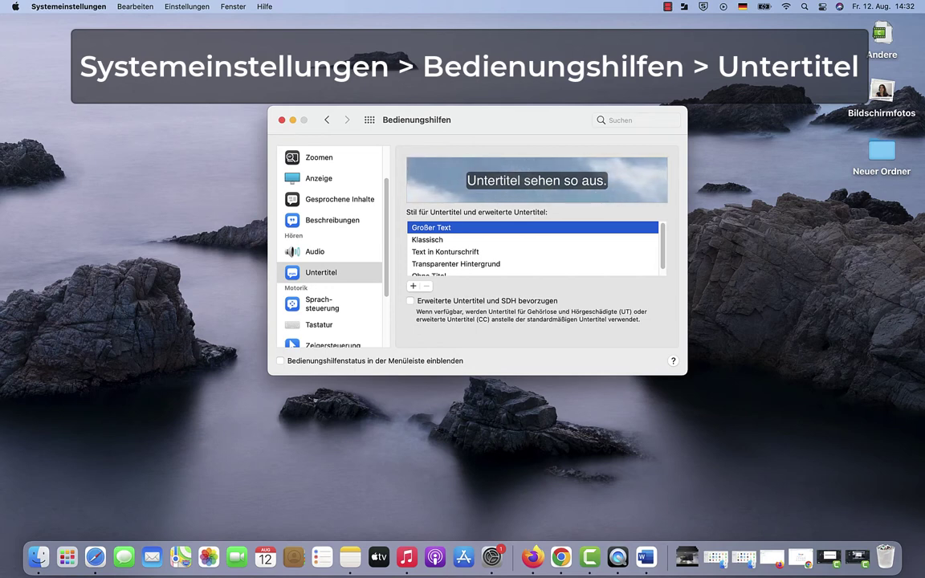
Step: Enable the option to prefer closed captions and SDH (Erweiterte Untertitel und SDH bevorzugen)
{"action": "left_click", "coordinate": [411, 301]}
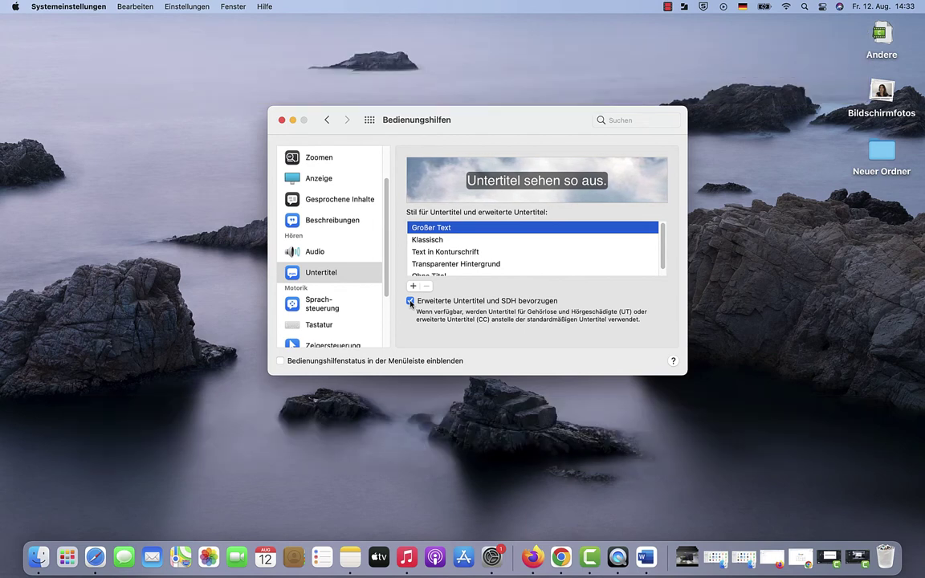
Step: In the Audio accessibility settings, enable and test the screen flash for alert sounds and enable mono playback of stereo audio
{"action": "left_click", "coordinate": [334, 252]}
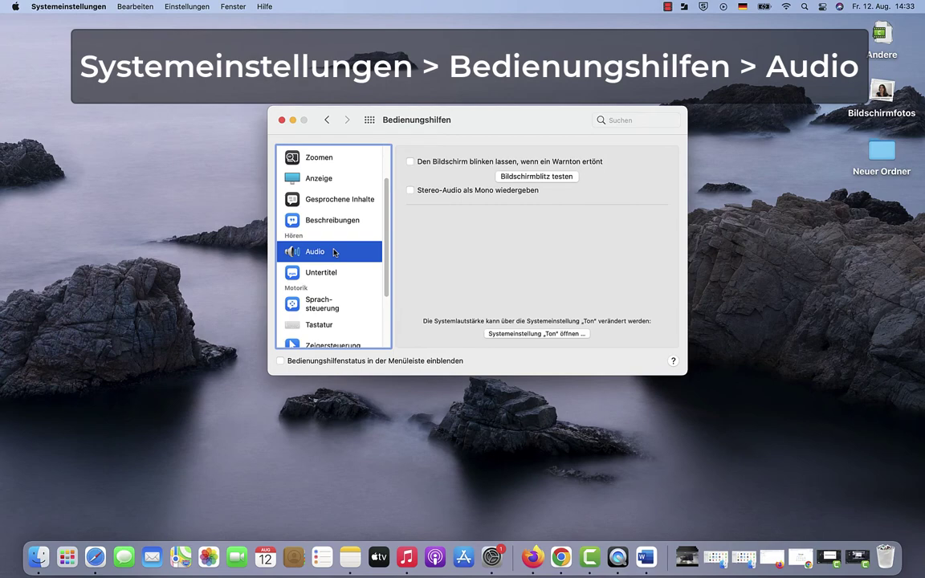
{"action": "left_click", "coordinate": [410, 162]}
{"action": "left_click", "coordinate": [546, 177]}
{"action": "left_click", "coordinate": [410, 190]}
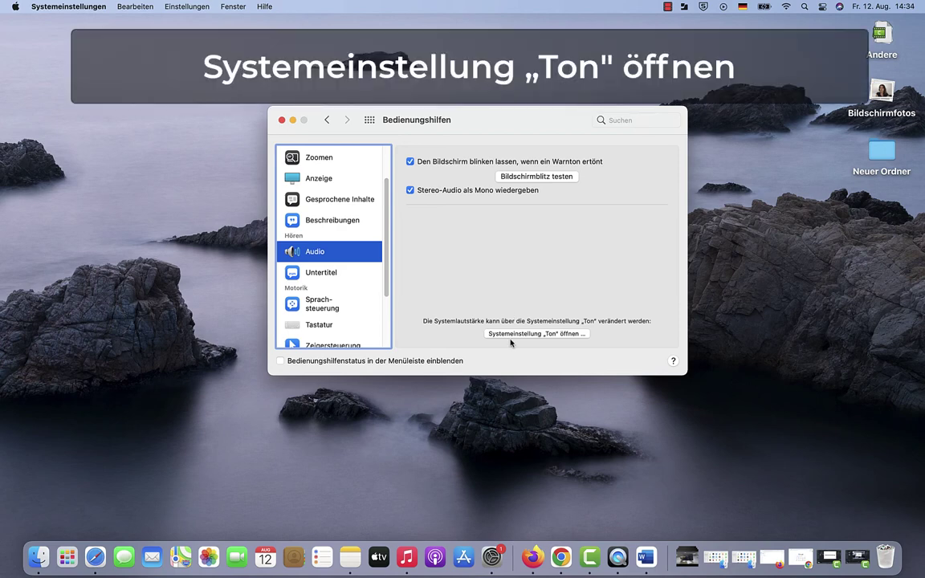
Step: Close the Bedienungshilfen window and open the Ton settings from the reopened system settings
{"action": "left_click", "coordinate": [281, 120]}
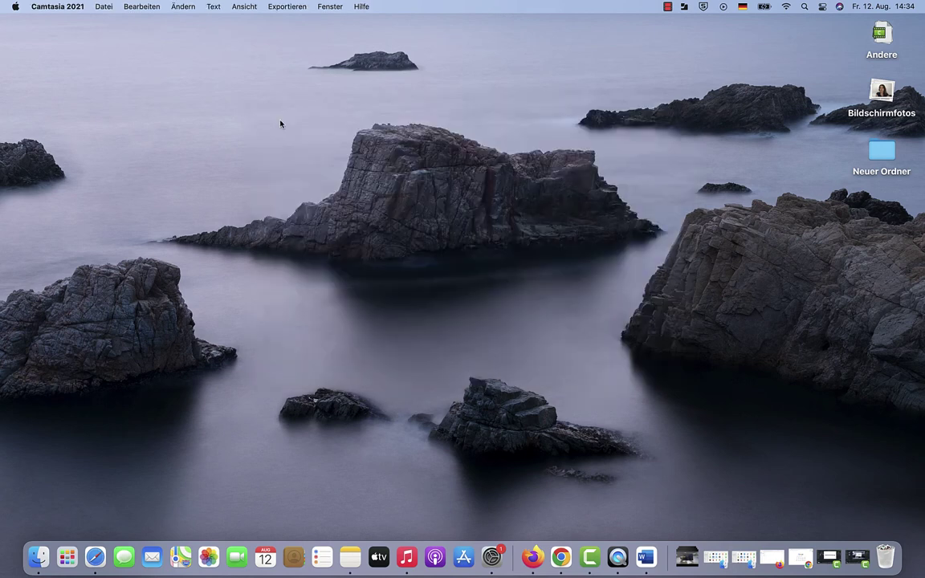
{"action": "left_click", "coordinate": [15, 6]}
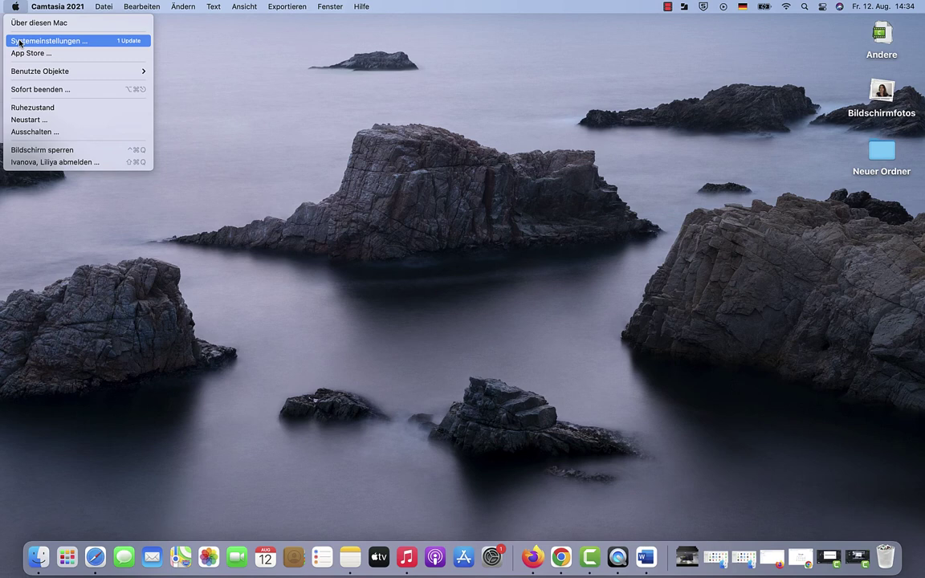
{"action": "left_click", "coordinate": [19, 41]}
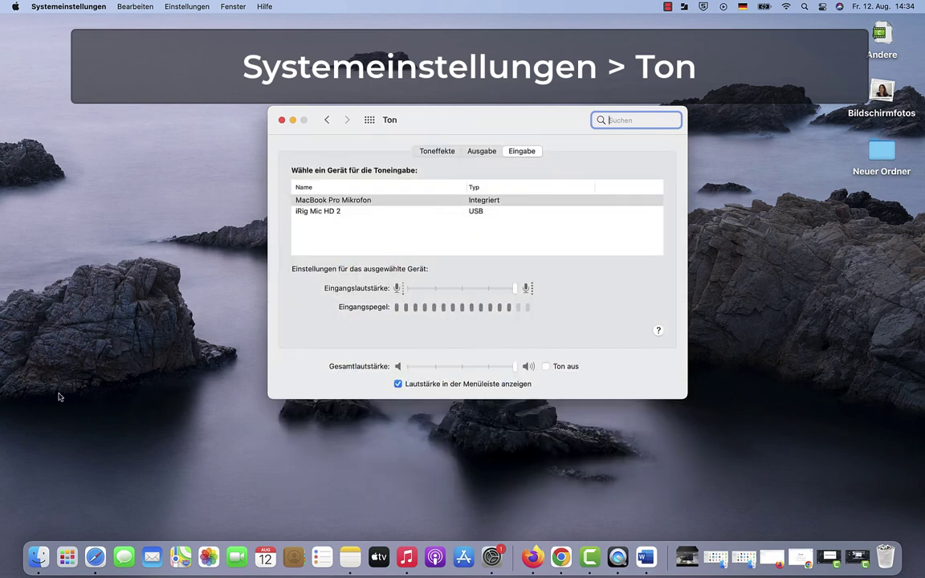
Step: Adjust the overall volume while going through the Ausgabe, Toneffekte and Eingabe settings, lowering it to about two thirds
{"action": "left_click", "coordinate": [482, 152]}
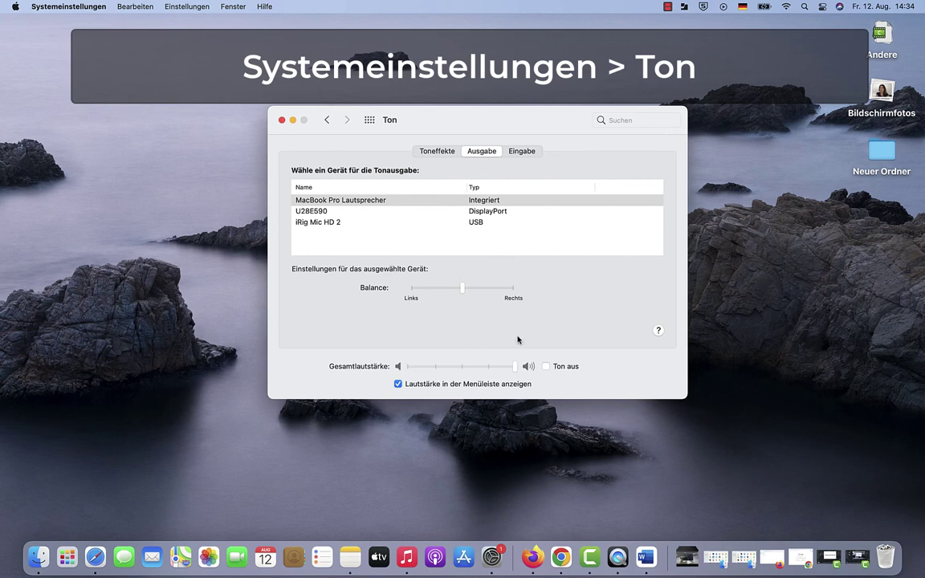
{"action": "mouse_move", "coordinate": [514, 367]}
{"action": "left_mouse_down"}
{"action": "mouse_move", "coordinate": [419, 372]}
{"action": "mouse_move", "coordinate": [515, 372]}
{"action": "left_mouse_up"}
{"action": "mouse_move", "coordinate": [515, 372]}
{"action": "left_click", "coordinate": [429, 153]}
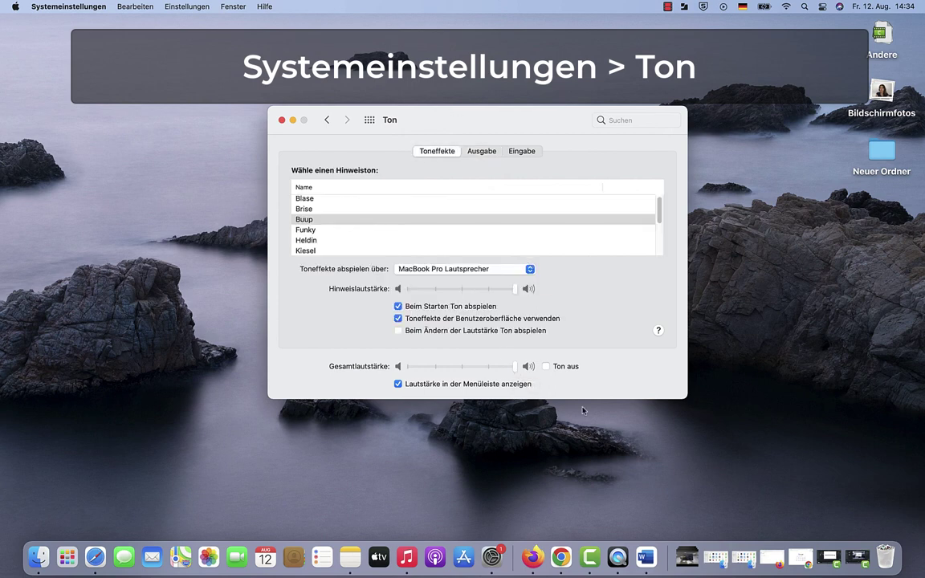
{"action": "mouse_move", "coordinate": [515, 366]}
{"action": "left_mouse_down"}
{"action": "mouse_move", "coordinate": [446, 371]}
{"action": "mouse_move", "coordinate": [510, 368]}
{"action": "left_mouse_up"}
{"action": "left_click", "coordinate": [520, 153]}
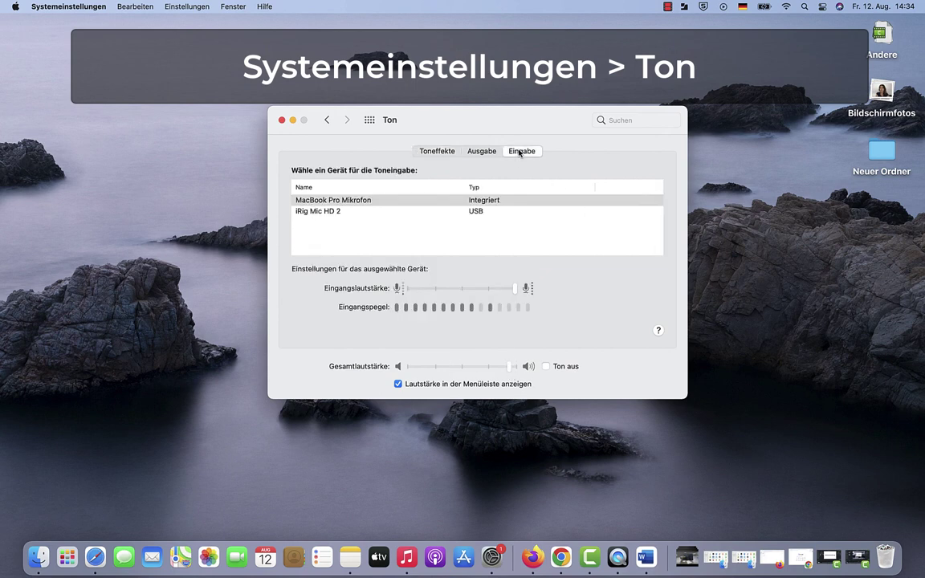
{"action": "left_click_drag", "start_coordinate": [505, 370], "coordinate": [473, 371]}
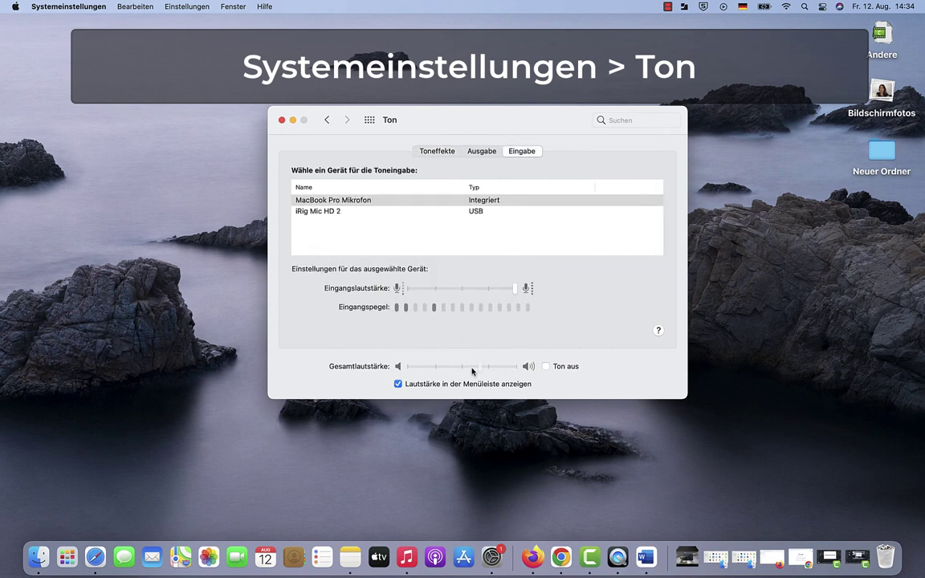